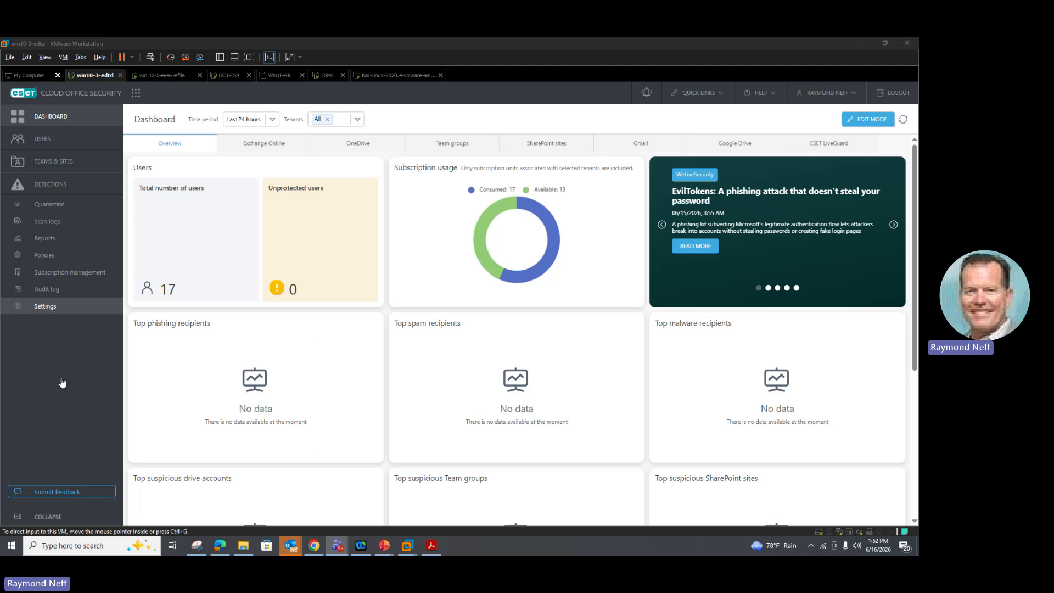
- Open the Master Policy for editing and go to its settings rules
left_click(46, 259)
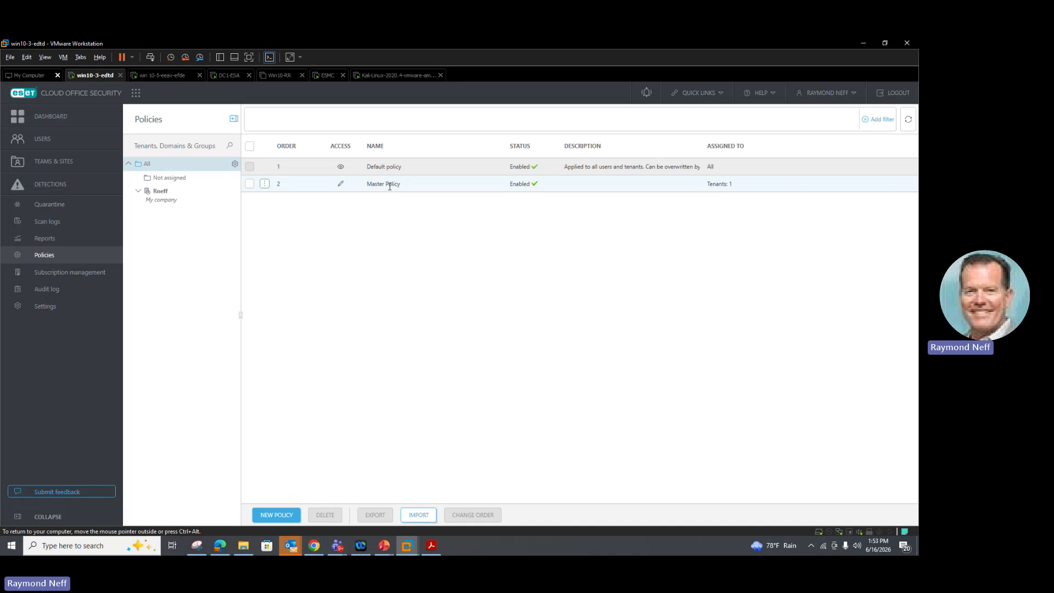
left_click(265, 186)
left_click(301, 184)
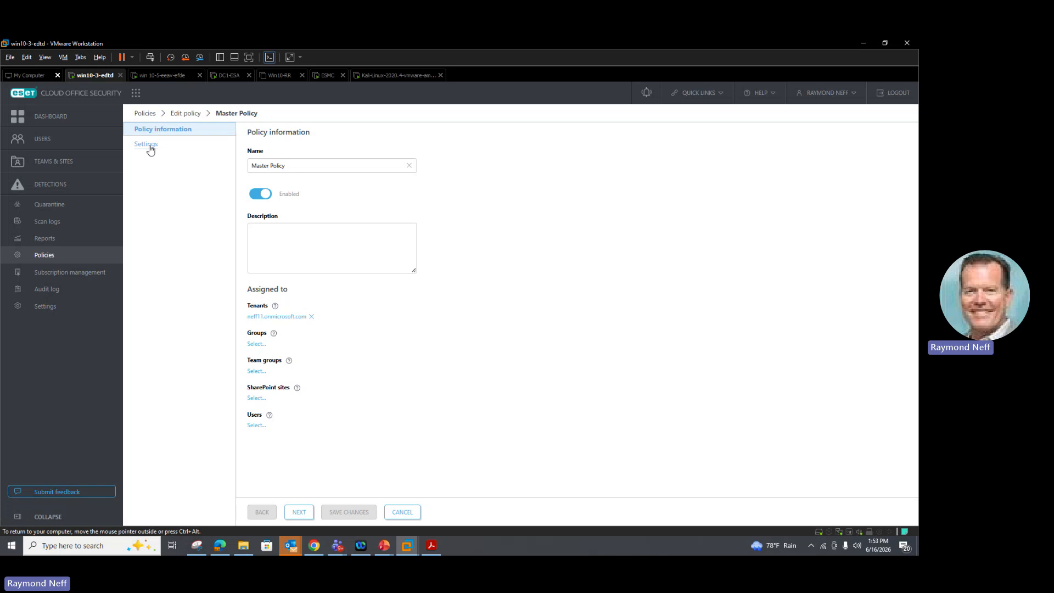
left_click(148, 145)
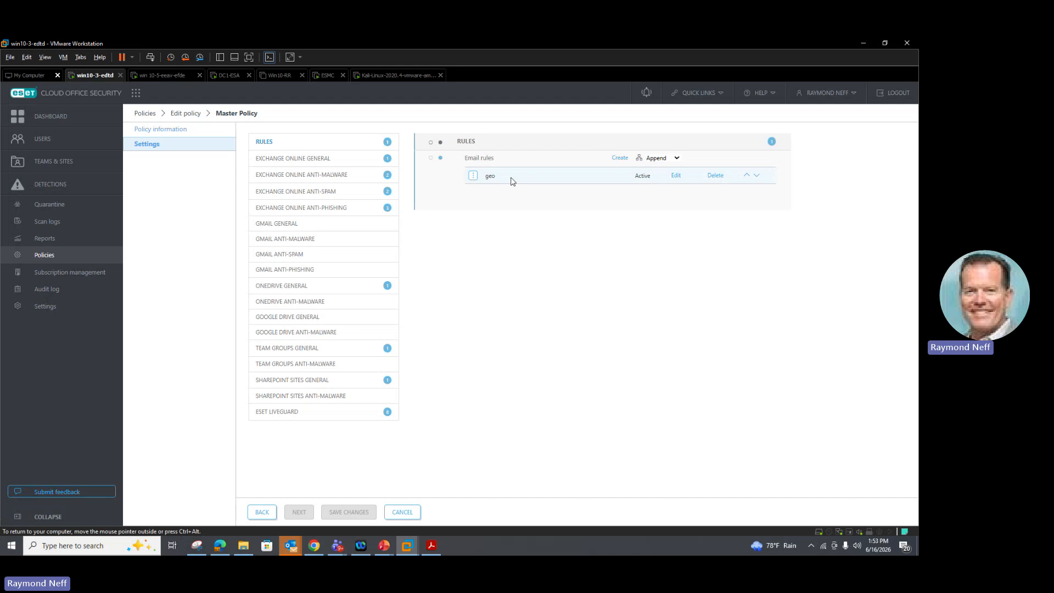
- Start creating a new email rule and choose the Add external sender banner template
left_click(619, 158)
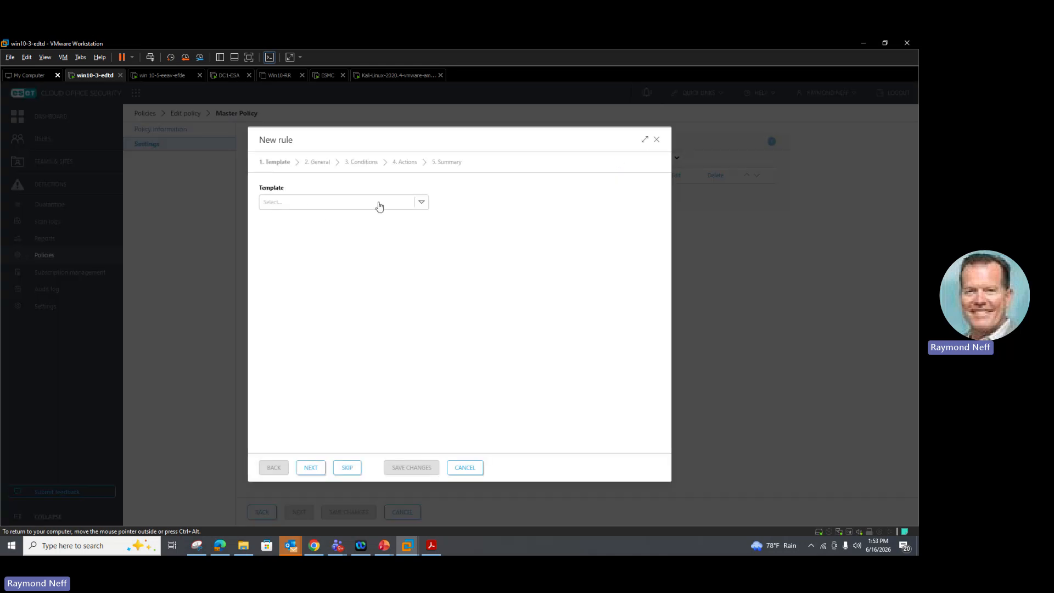
left_click(421, 203)
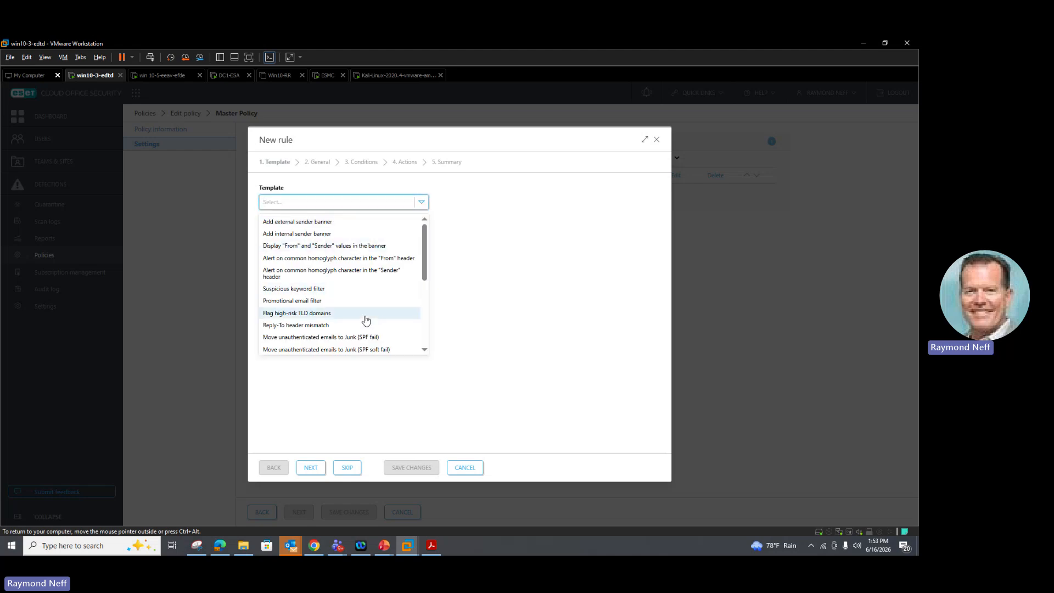
scroll(363, 323, "down", 8)
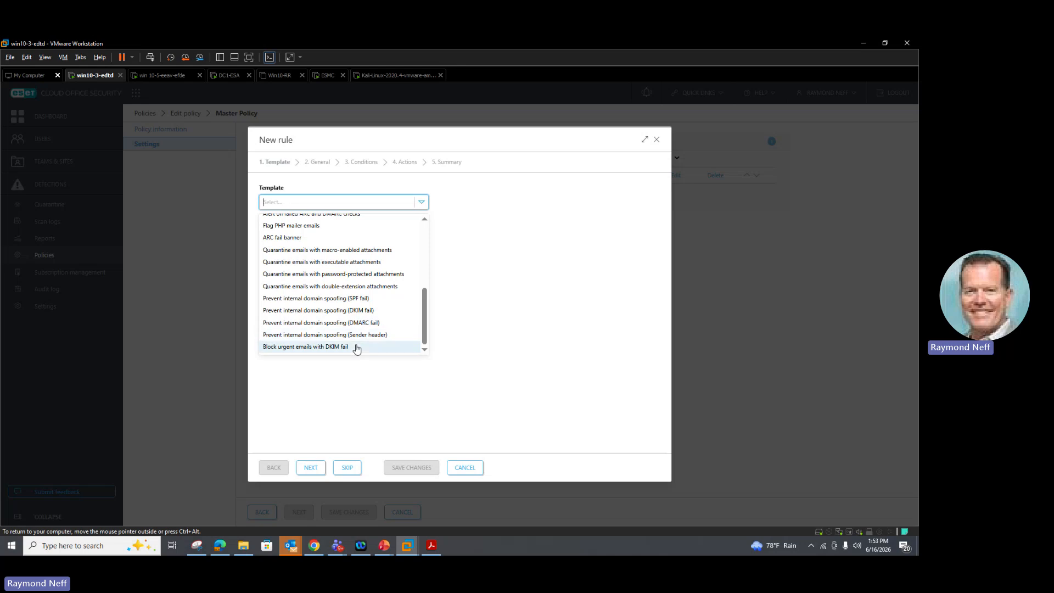
scroll(356, 343, "up", 8)
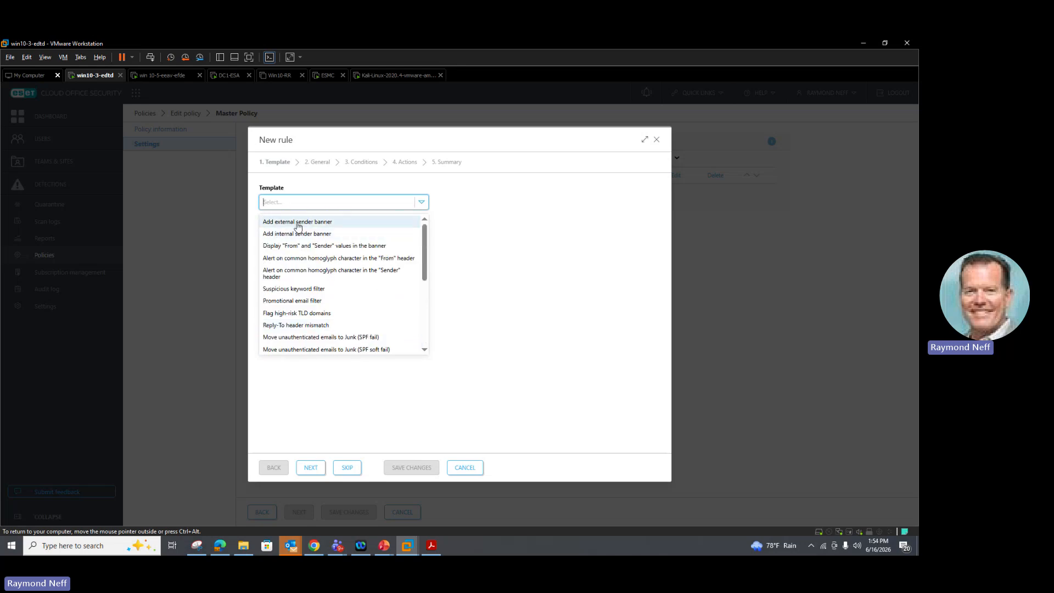
left_click(298, 222)
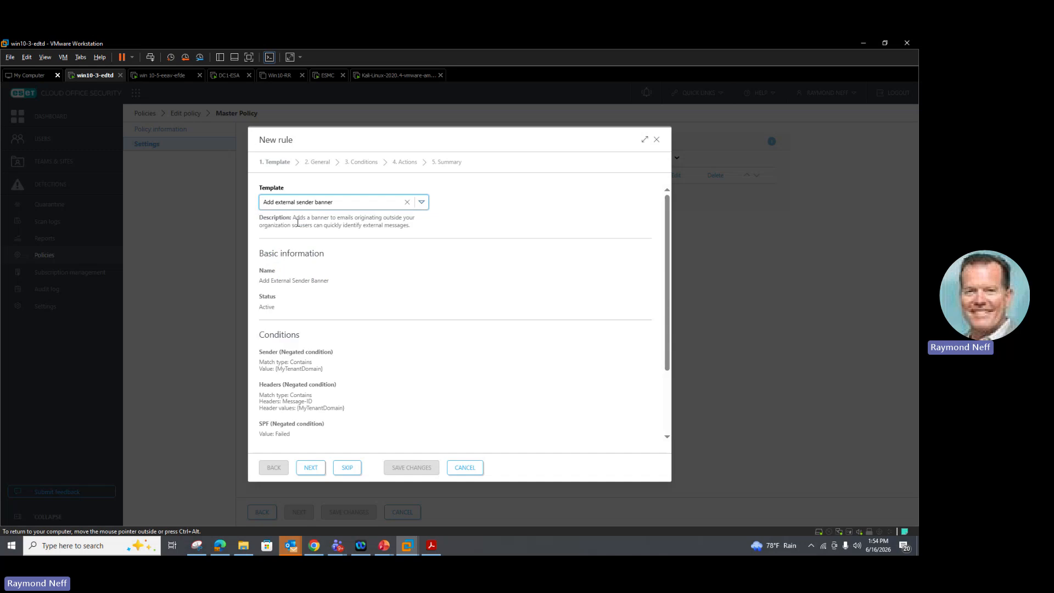
- Review the template's basic information, conditions and actions, then cancel and discard the new rule
scroll(294, 295, "down", 1)
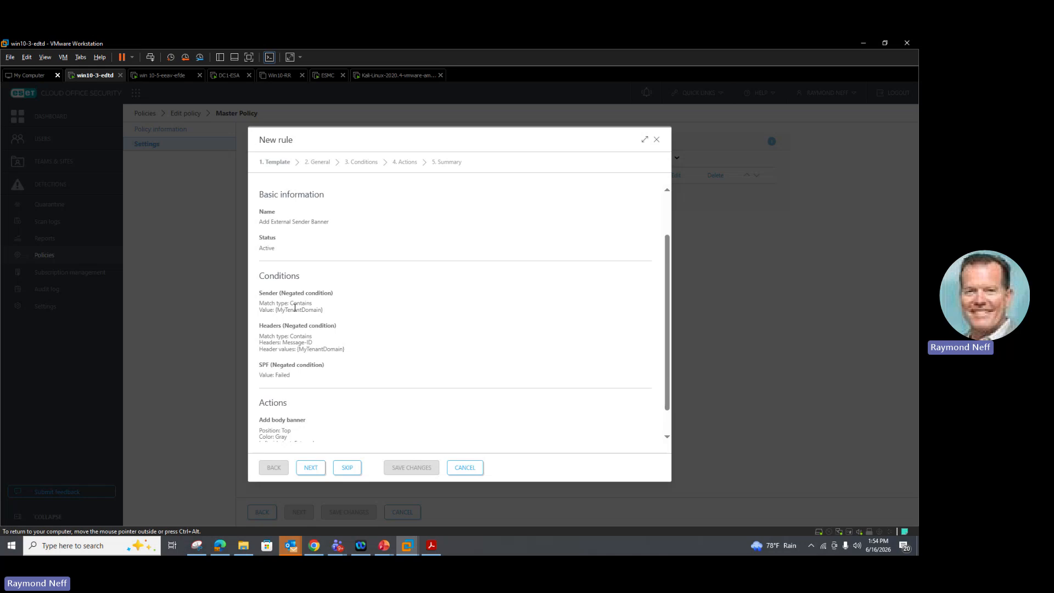
scroll(319, 304, "down", 1)
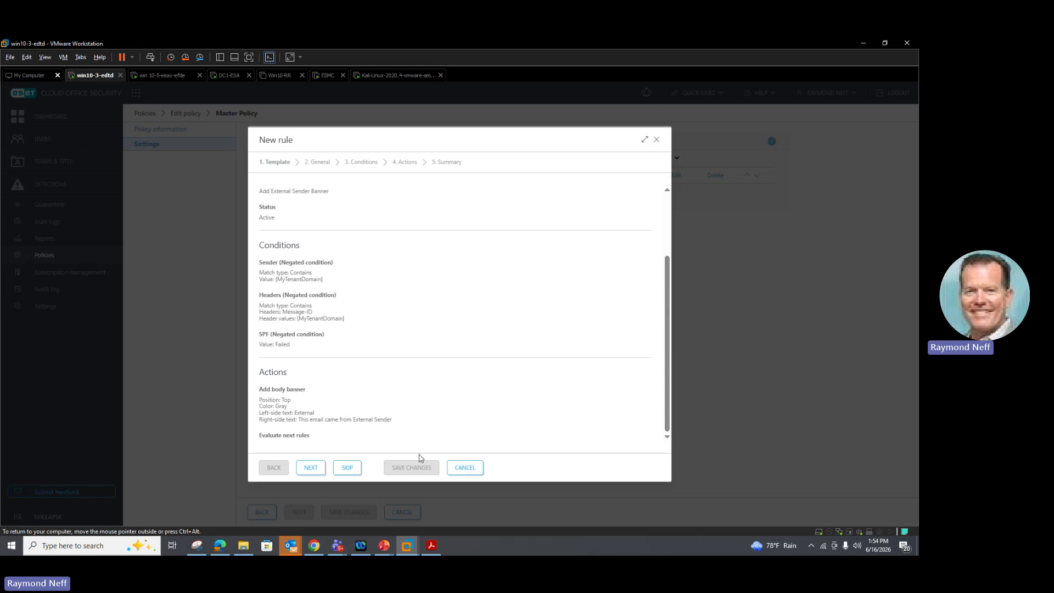
left_click(463, 469)
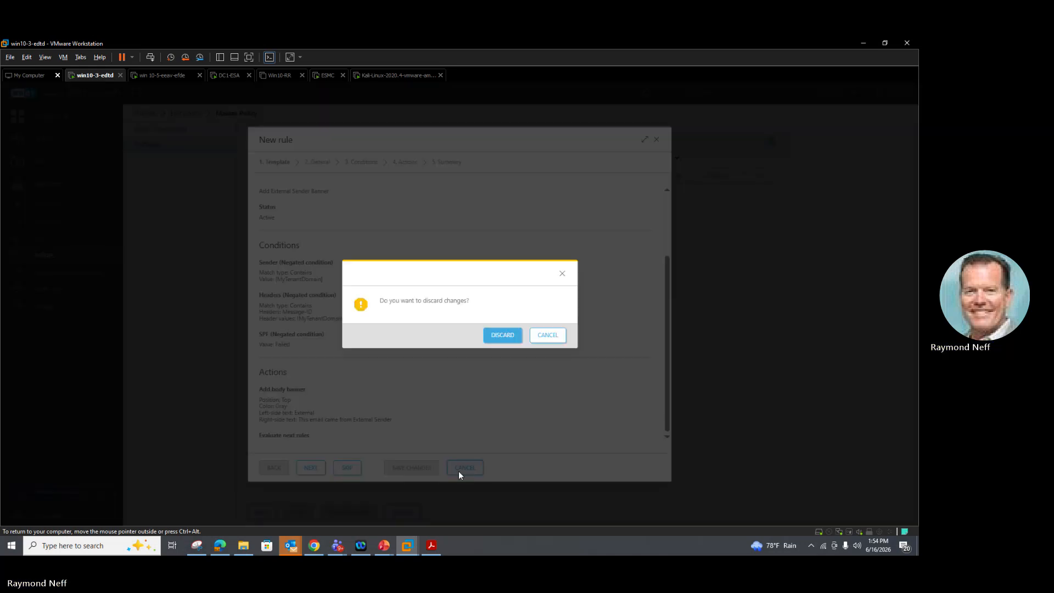
left_click(514, 340)
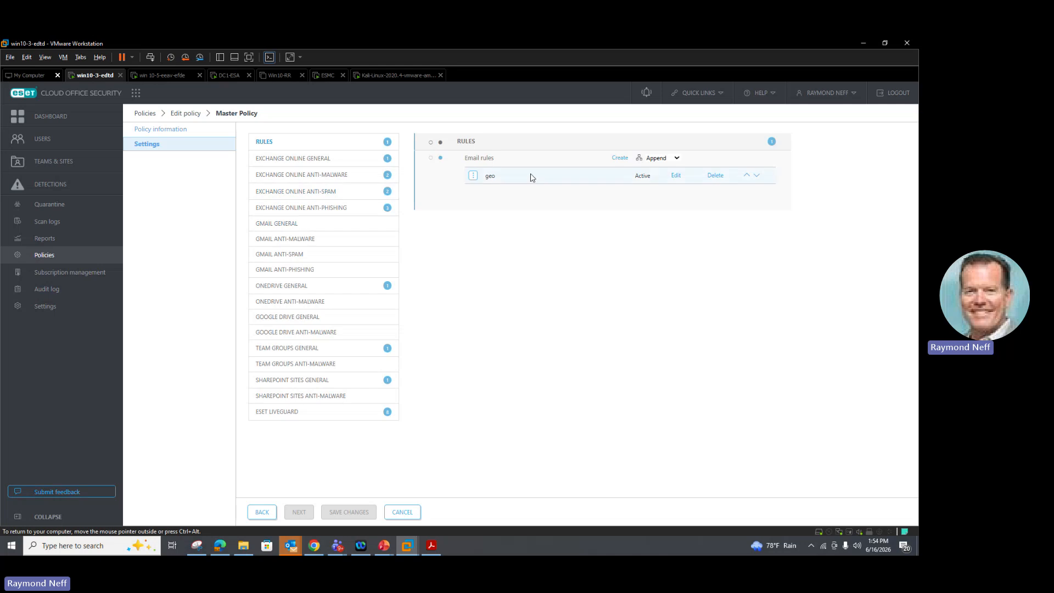
- Start another new email rule, browse the template list and skip choosing a template
left_click(619, 158)
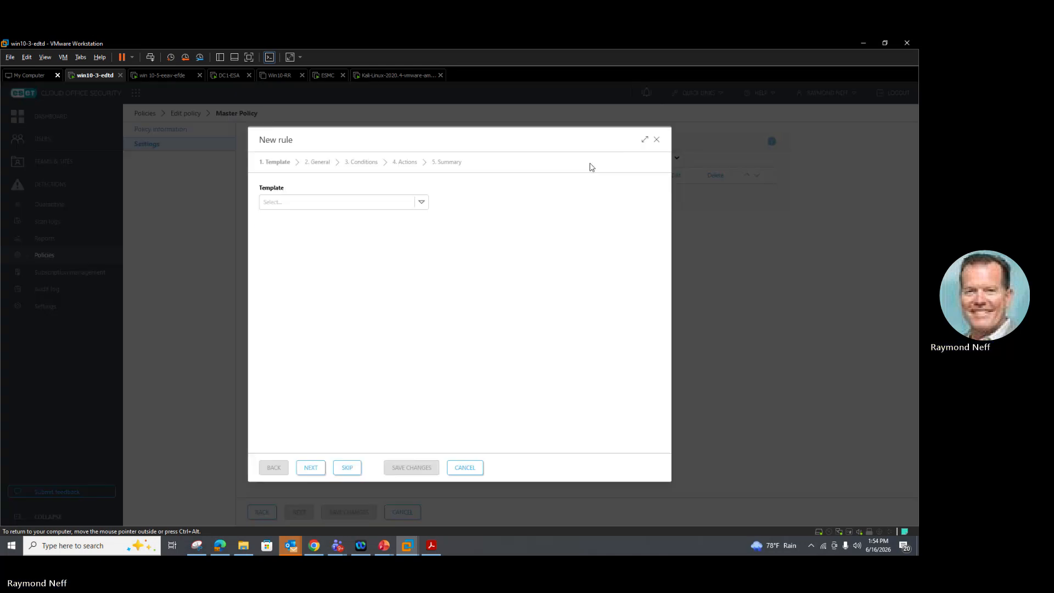
left_click(422, 204)
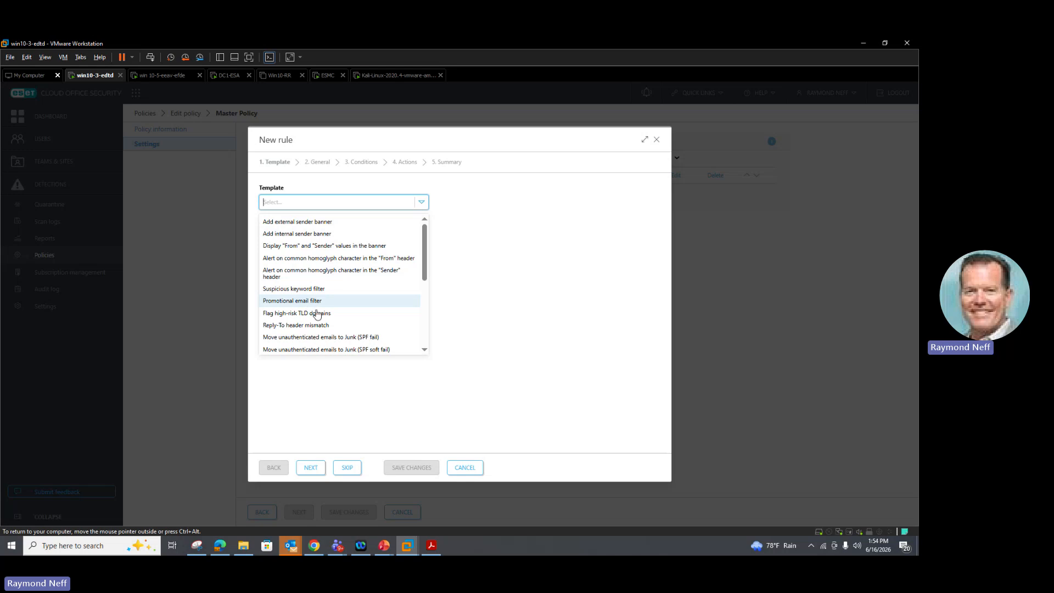
scroll(321, 317, "down", 3)
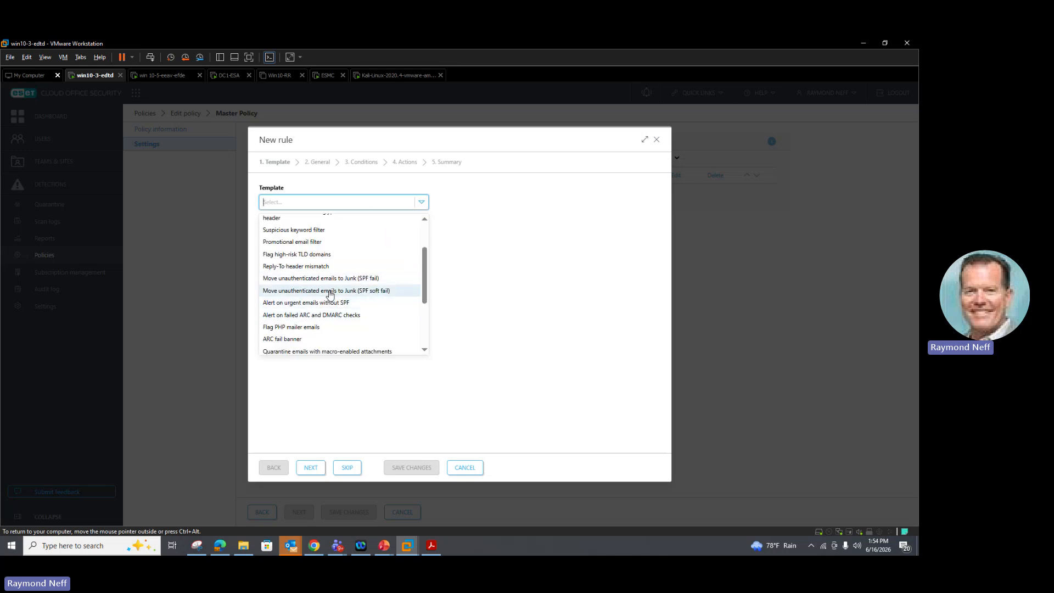
scroll(330, 295, "down", 3)
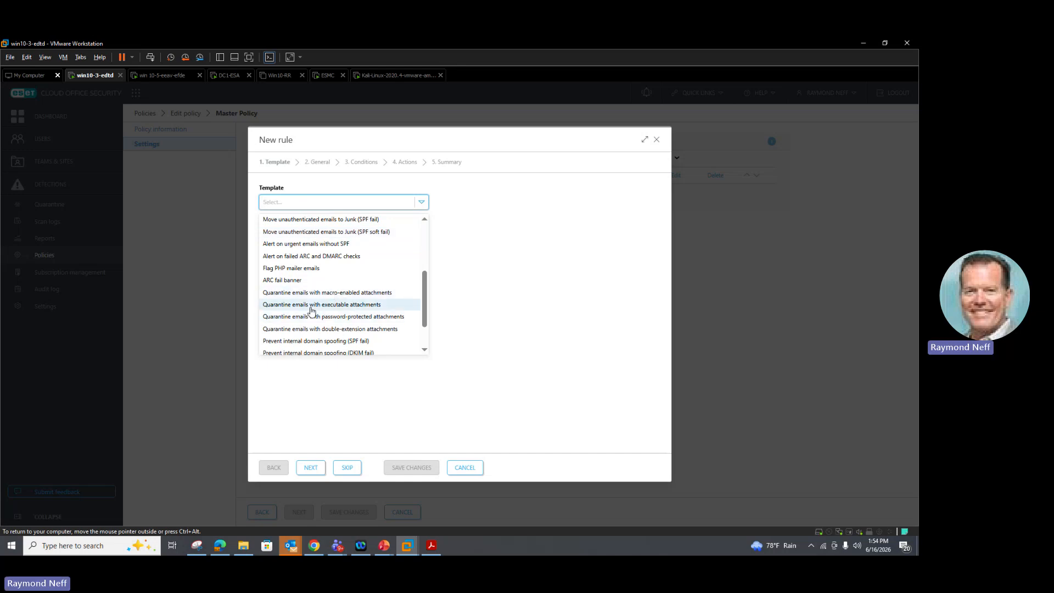
scroll(311, 311, "down", 3)
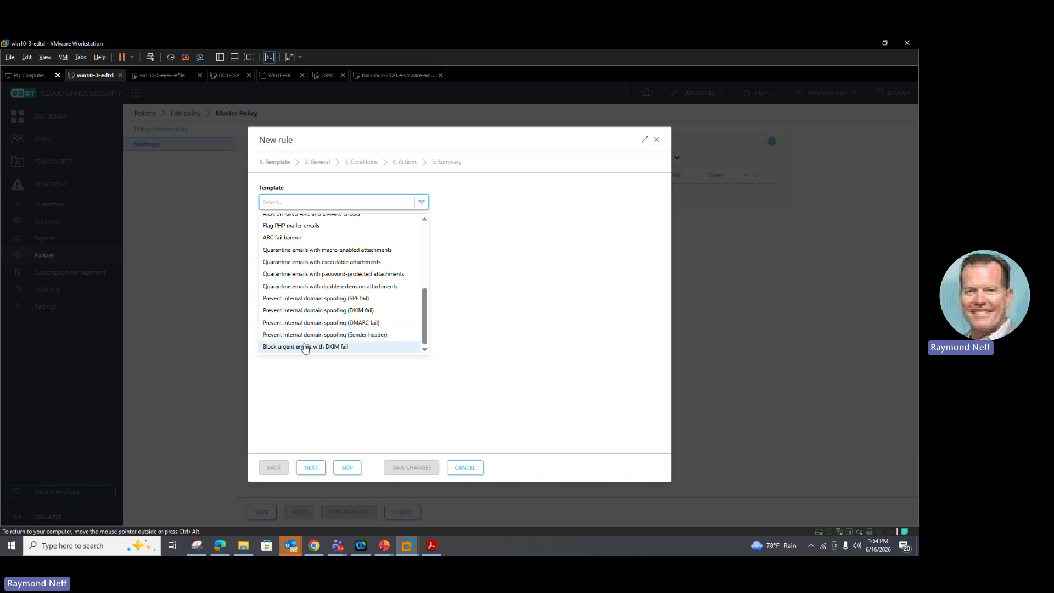
left_click(340, 470)
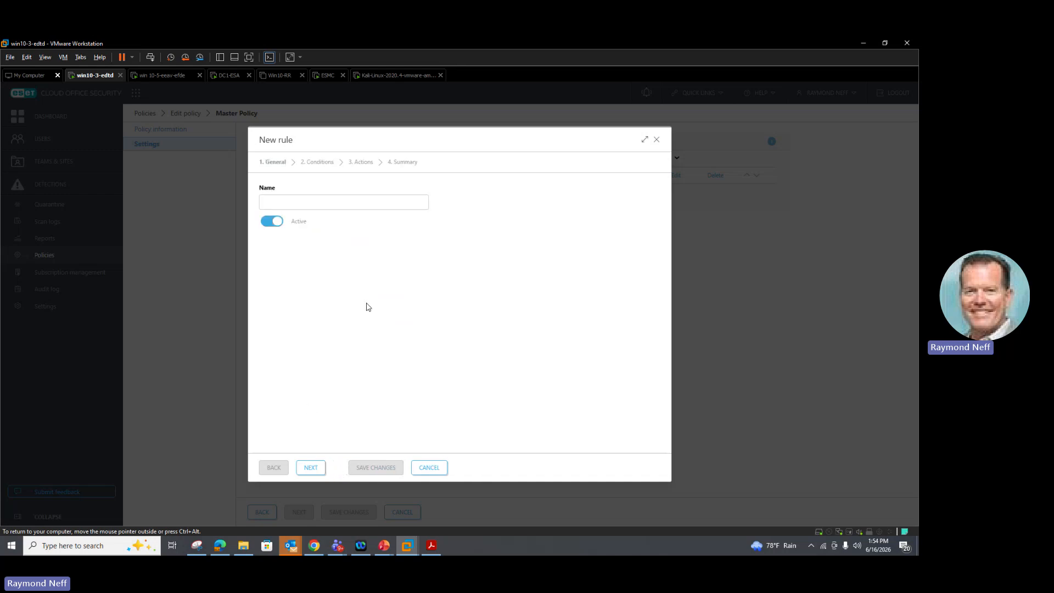
- Name the rule sdgf and continue to the conditions
left_click(302, 199)
type("sdgf")
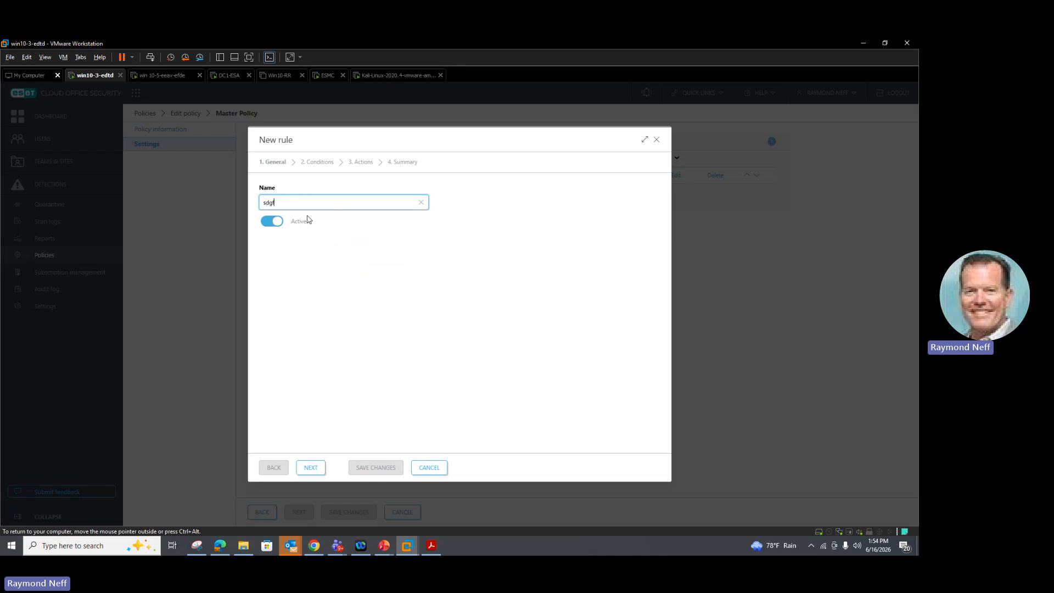
left_click(310, 468)
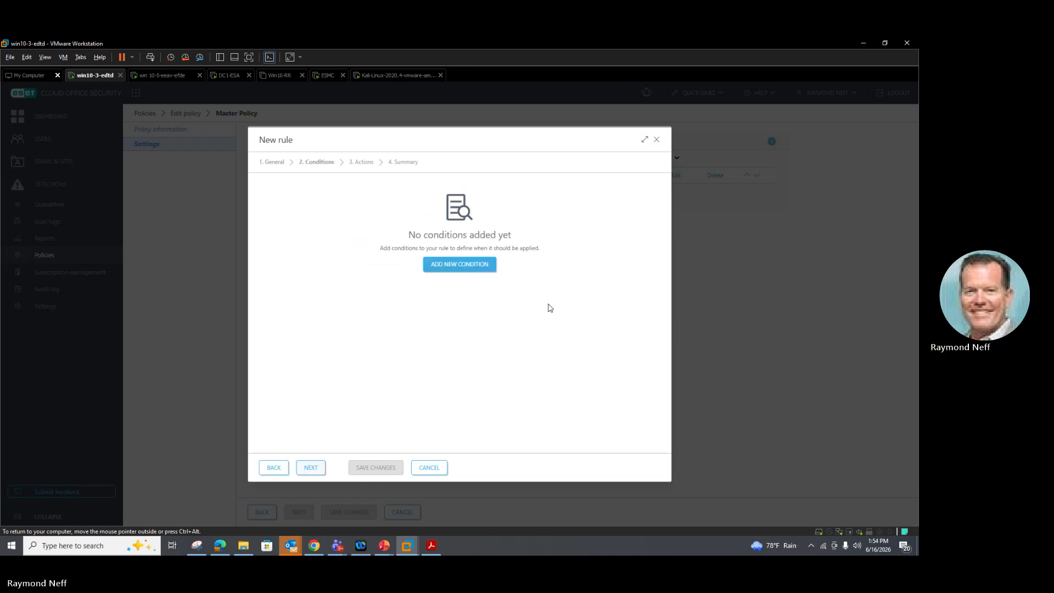
- Add a condition with Attachment extension as its source, then cancel and discard the new rule
left_click(448, 265)
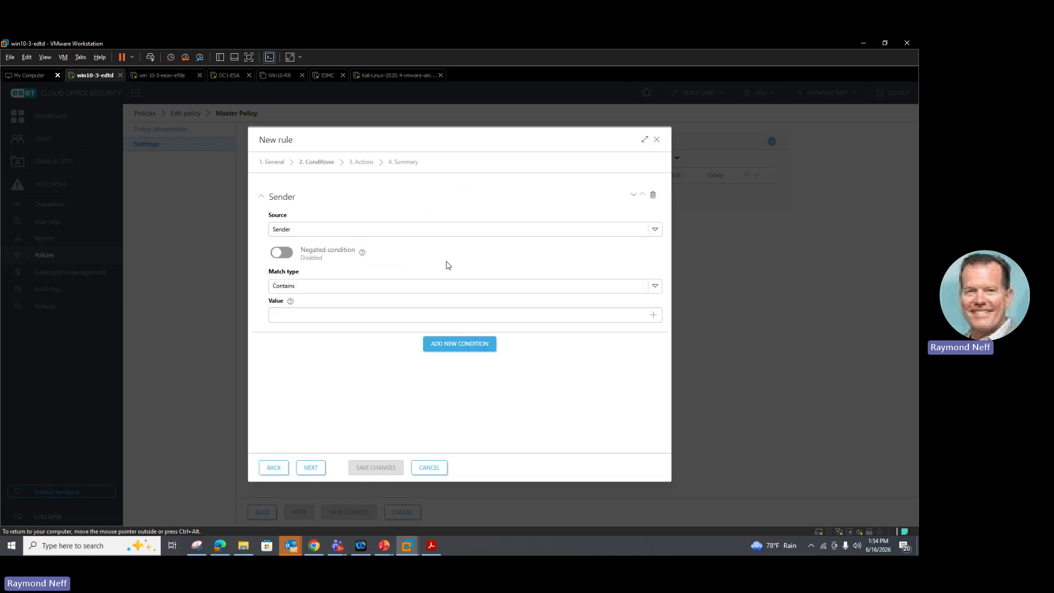
left_click(353, 234)
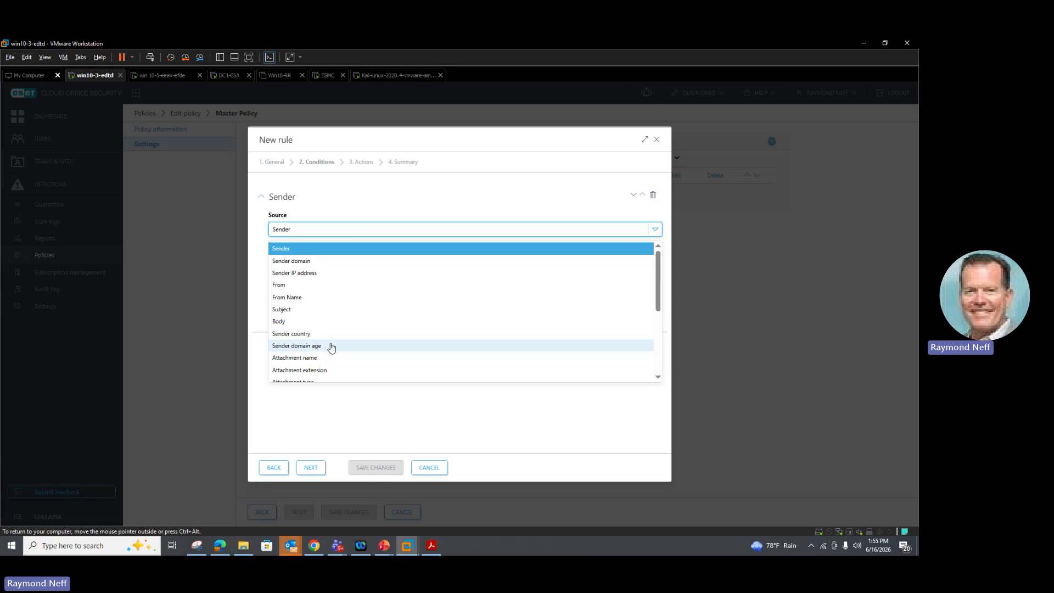
scroll(338, 346, "down", 5)
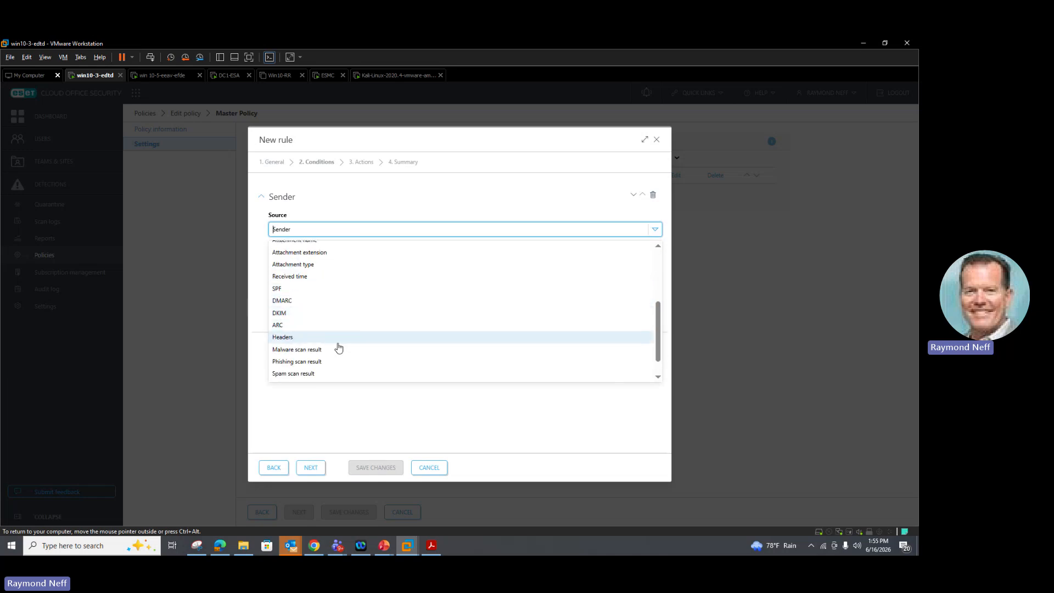
scroll(343, 351, "down", 1)
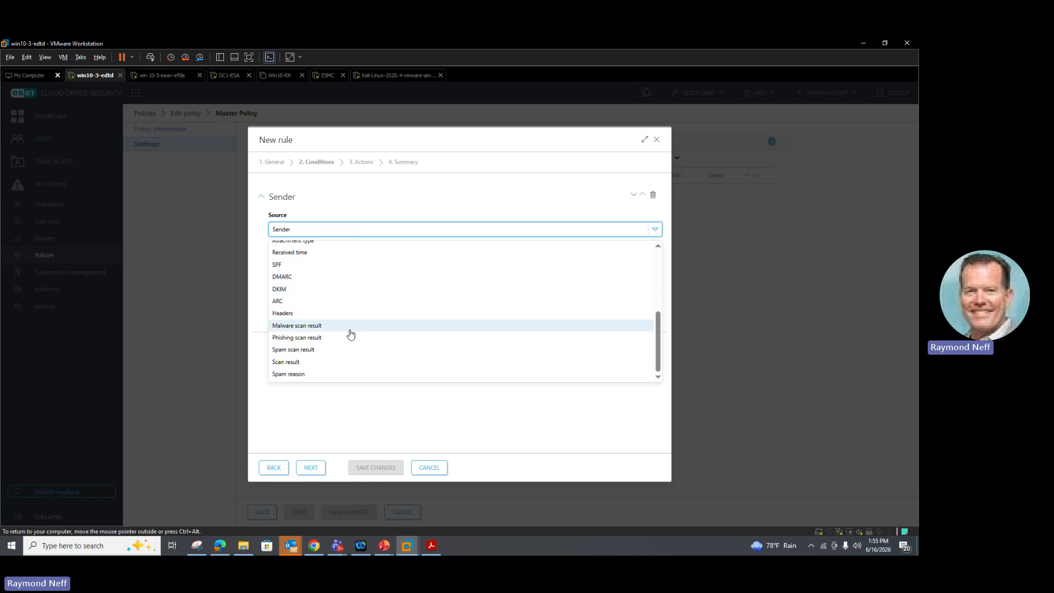
scroll(350, 332, "up", 3)
scroll(352, 338, "up", 1)
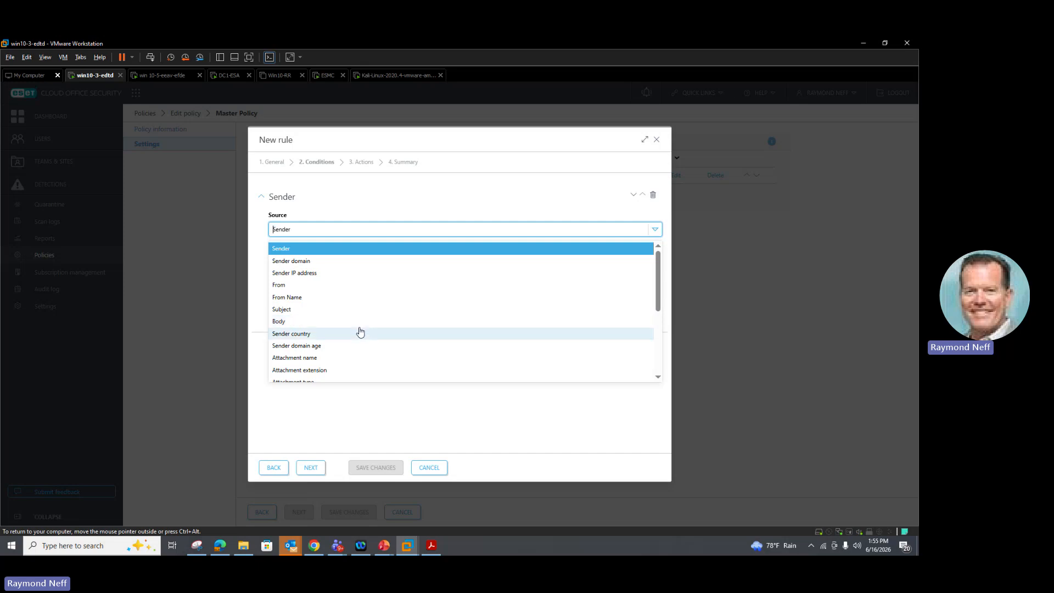
scroll(377, 306, "down", 3)
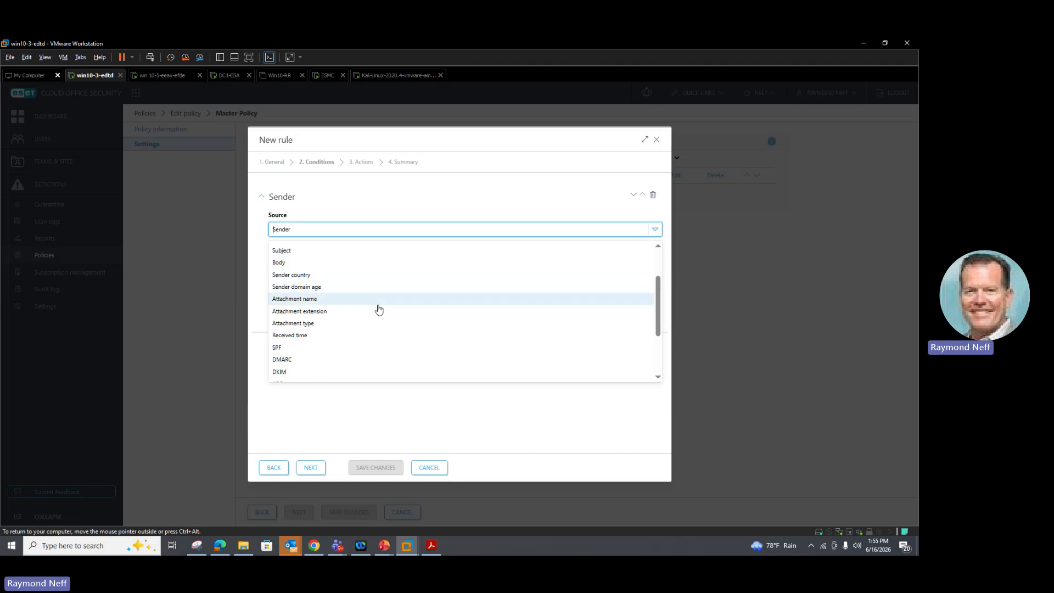
left_click(311, 311)
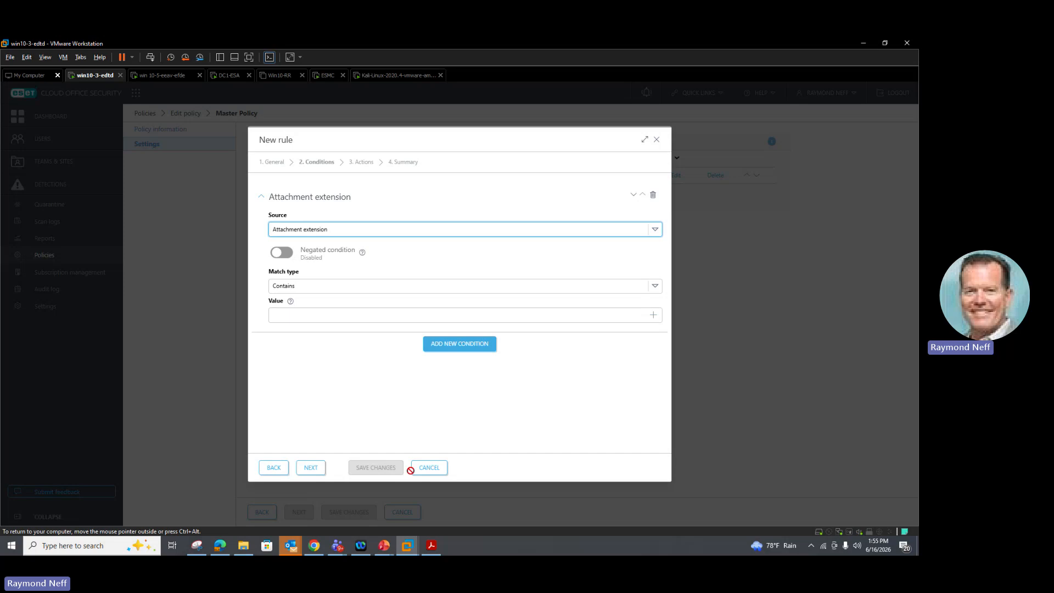
left_click(428, 467)
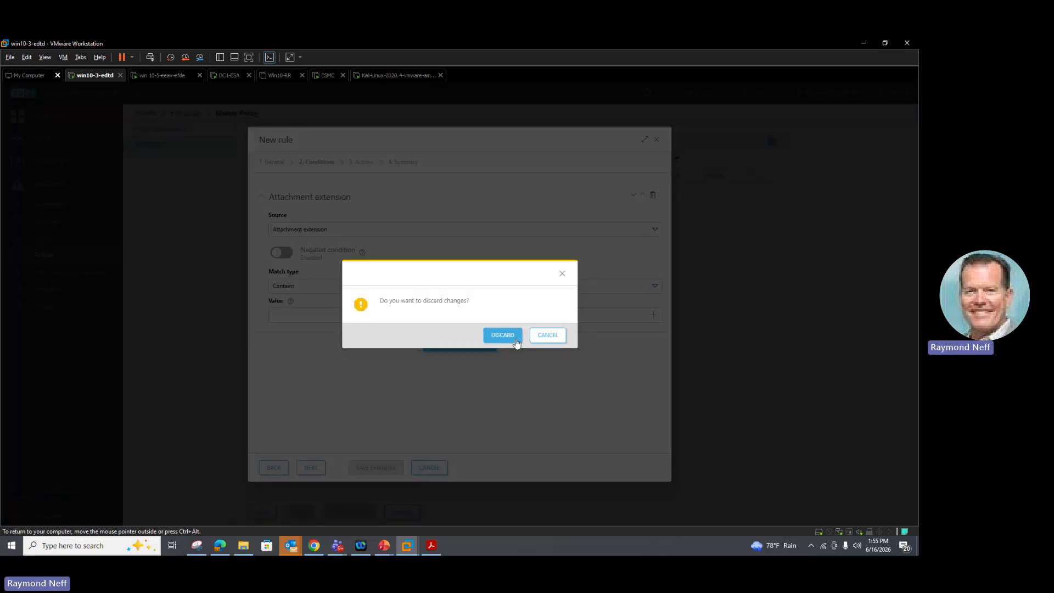
left_click(516, 340)
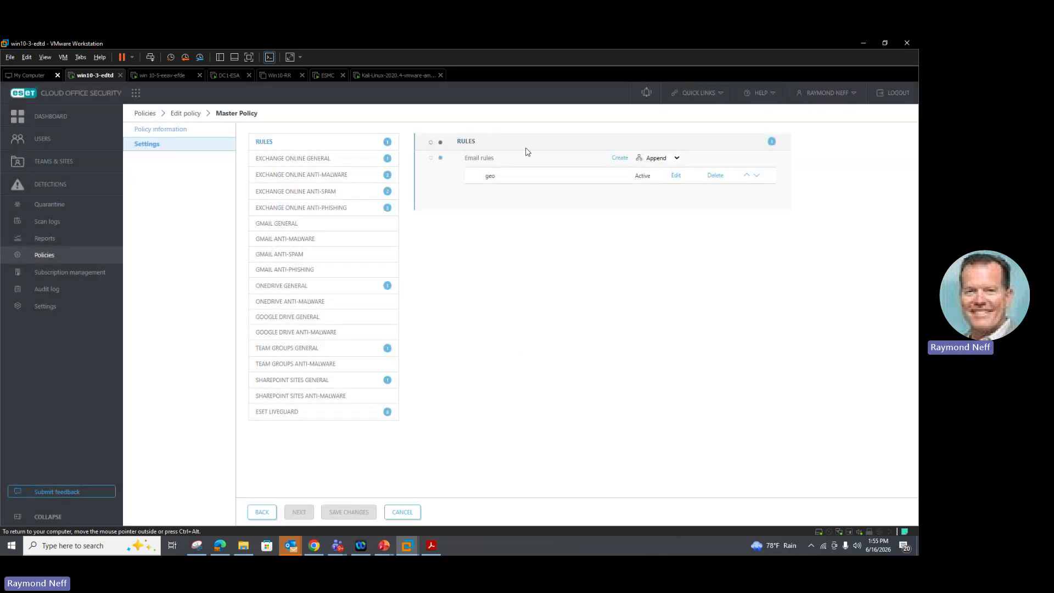